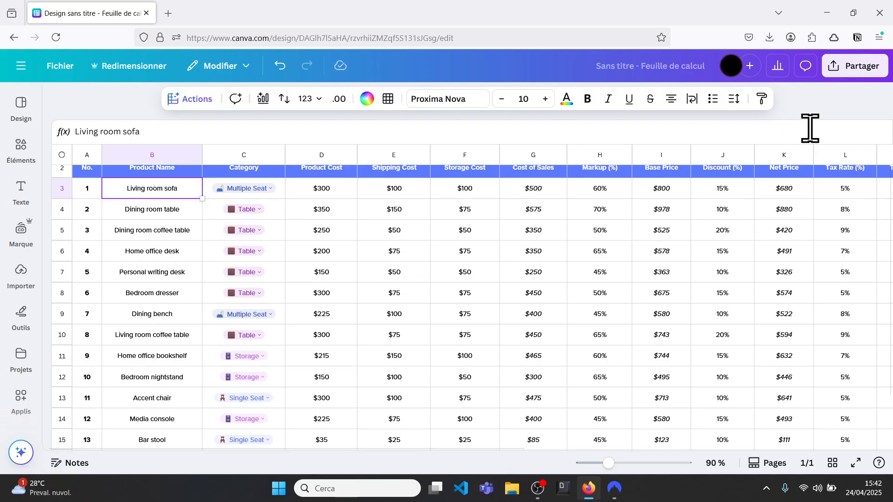
# Open the Analyses magiques tool on the price calculator sheet and set its range to the whole sheet.
pyautogui.scroll(2, 810, 129)
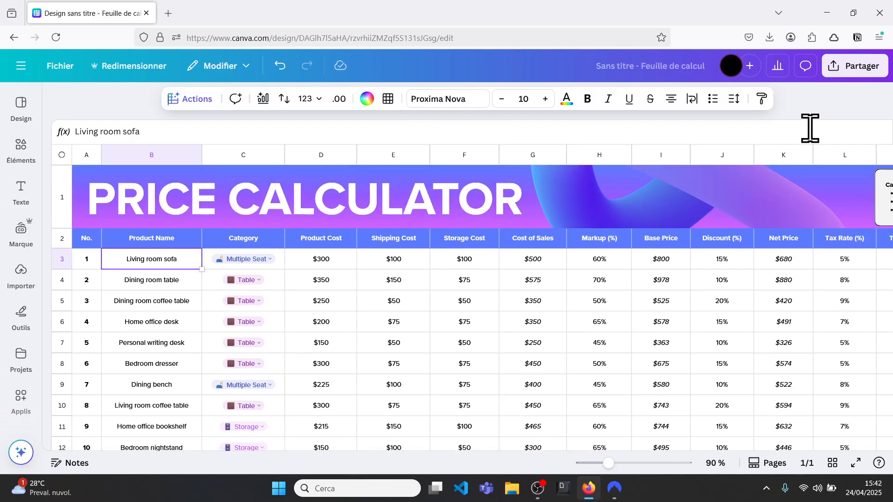
pyautogui.scroll(-3, 763, 259)
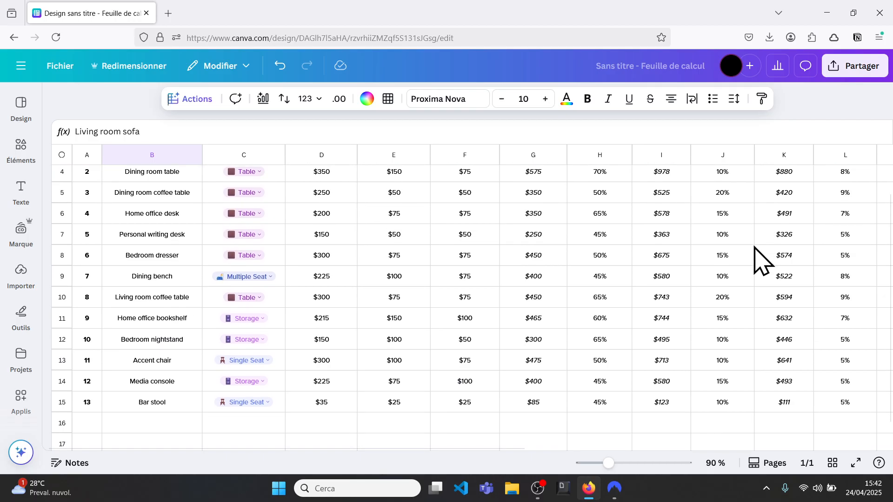
pyautogui.scroll(3, 762, 259)
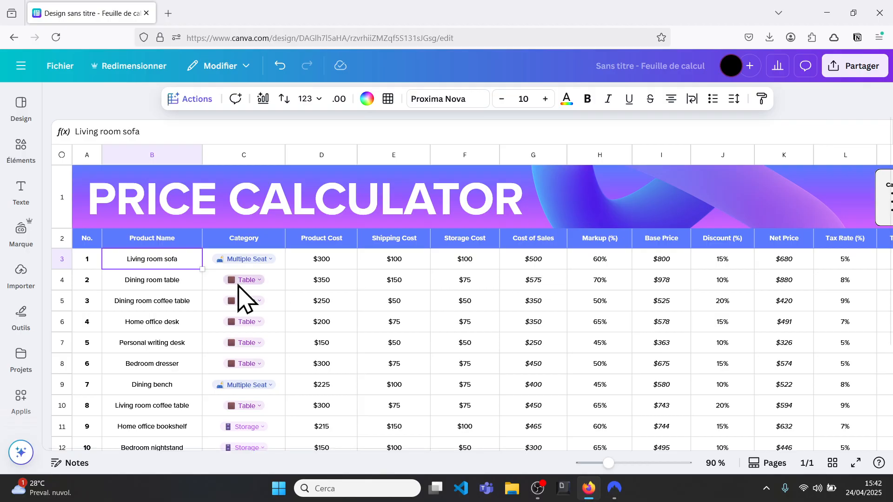
pyautogui.click(159, 281)
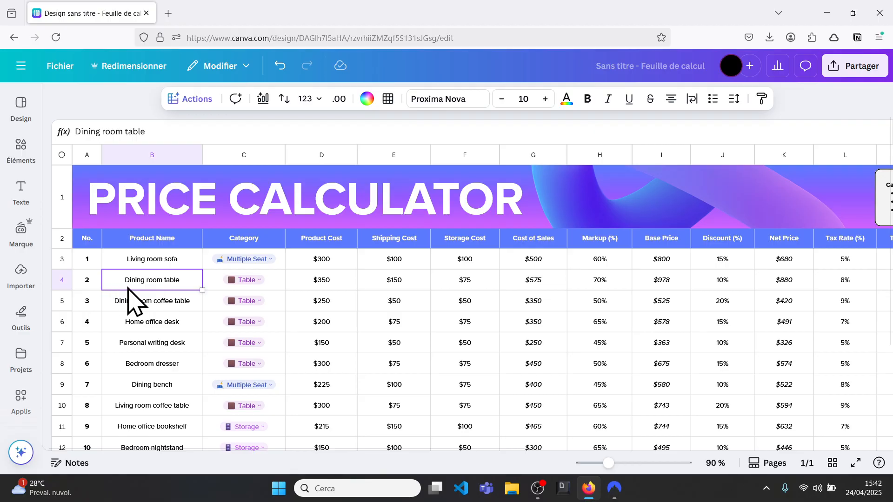
pyautogui.click(205, 100)
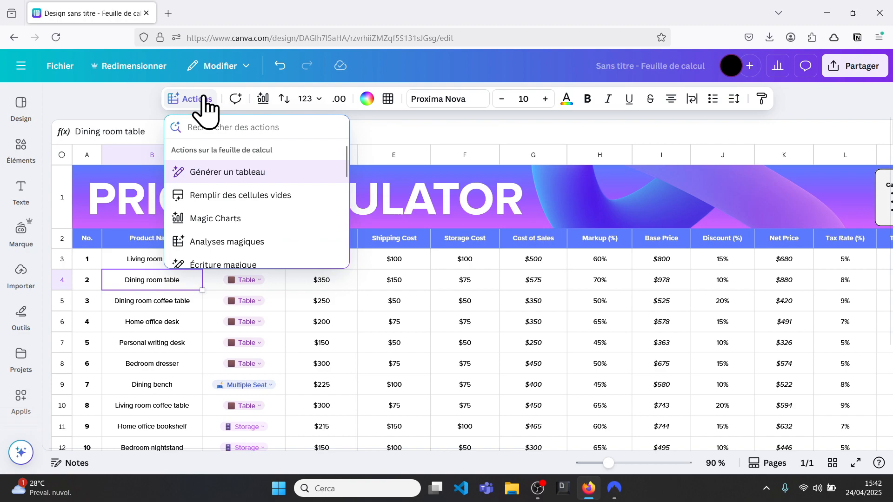
pyautogui.click(236, 243)
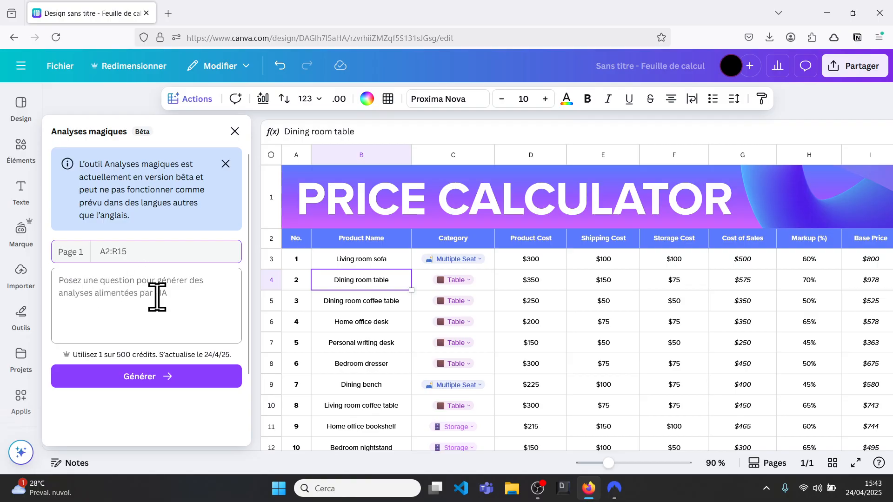
pyautogui.click(99, 285)
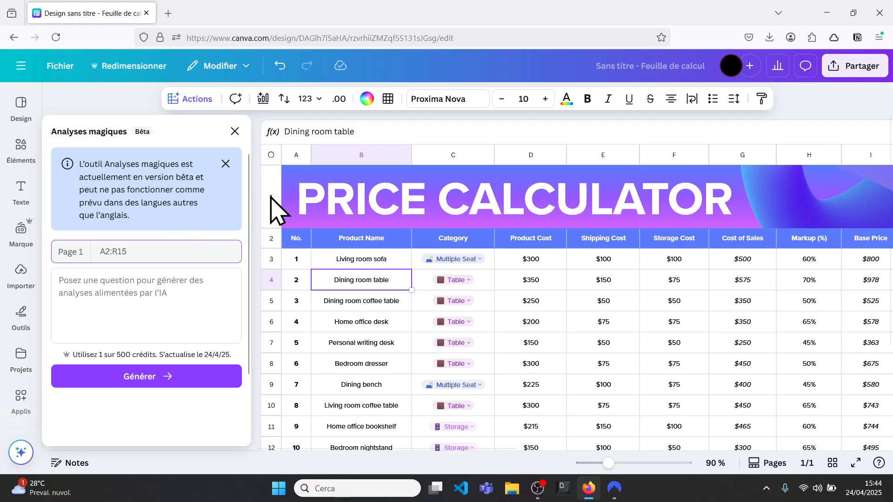
pyautogui.click(271, 155)
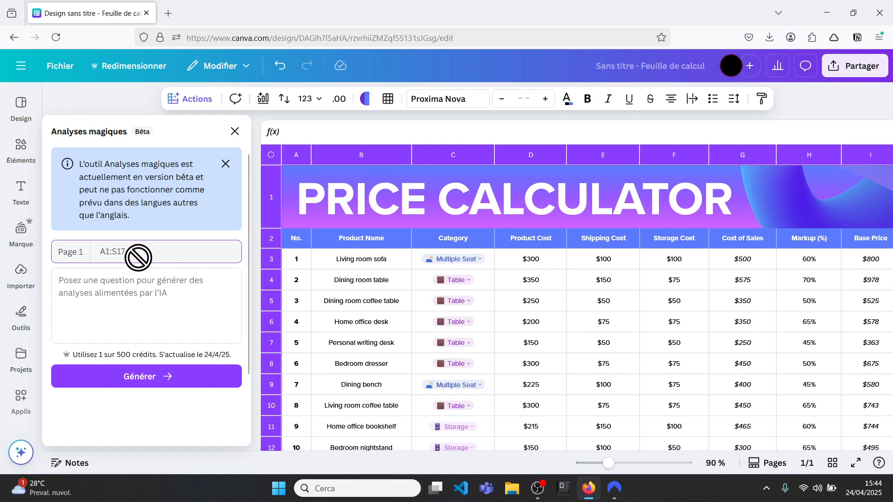
# Generate an analysis asking "sommes nous compétitifs par rapport aux concurrents en terme de prix, sur quel produit devrions nous réaliser des efforts".
pyautogui.click(79, 292)
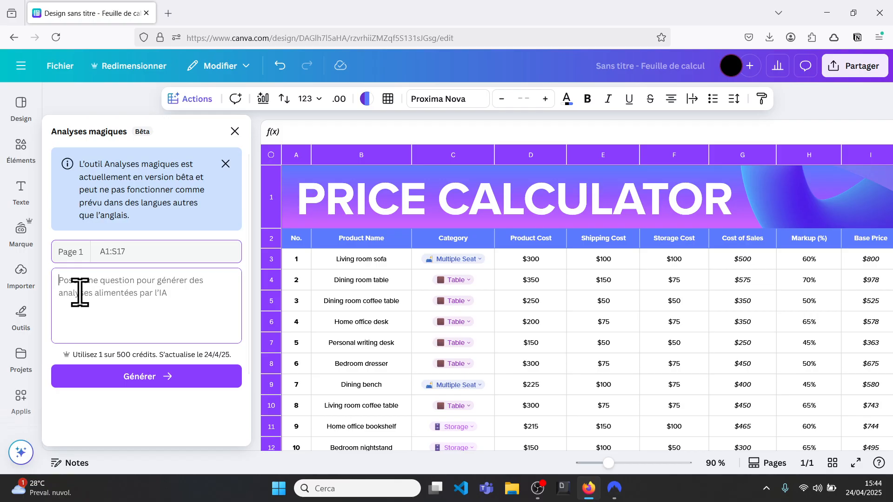
pyautogui.write('sommes n')
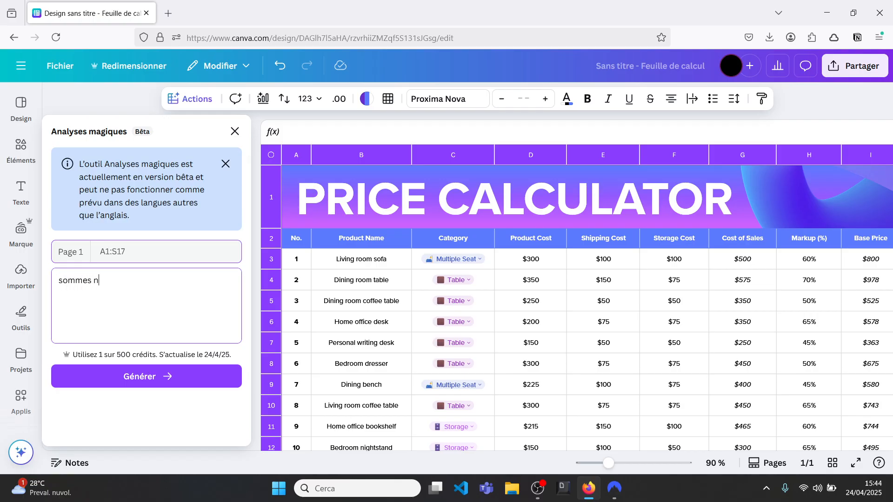
pyautogui.write('ous compétitifs par rapp')
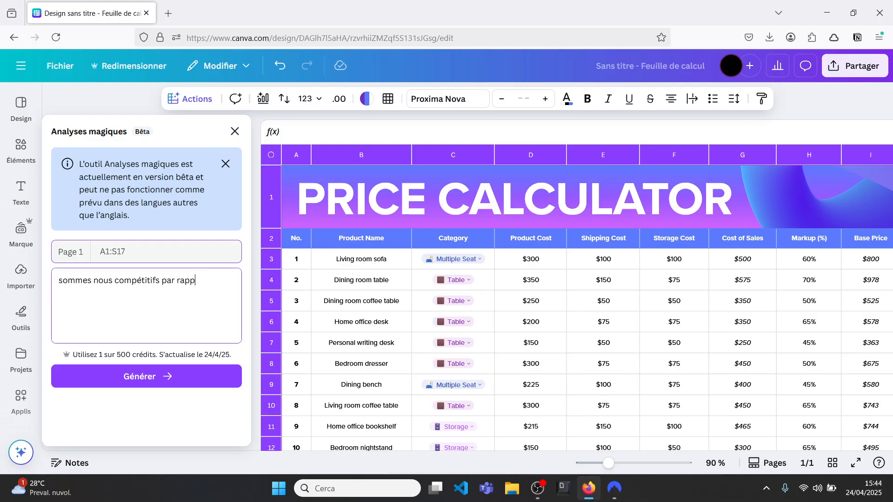
pyautogui.write('ort aux concurrents en terme de')
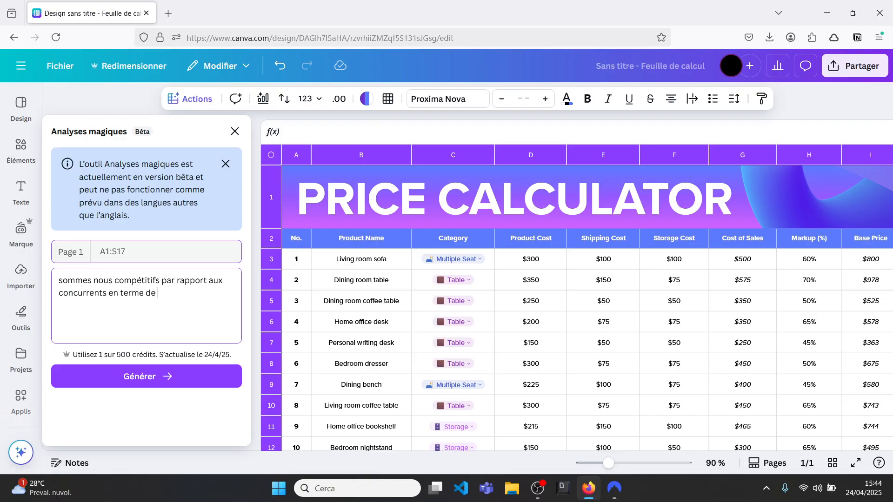
pyautogui.write(' prix')
pyautogui.write(', sur quel produi')
pyautogui.write('t devrions')
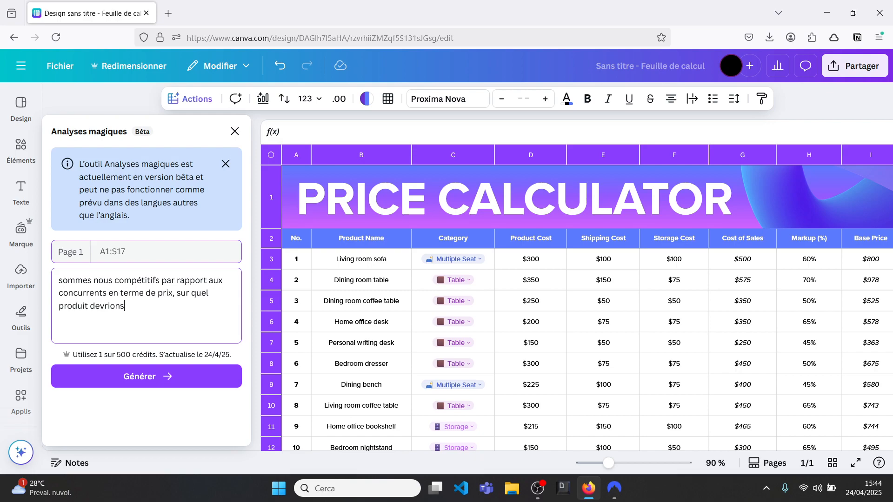
pyautogui.write(' nous réaliser des efforts')
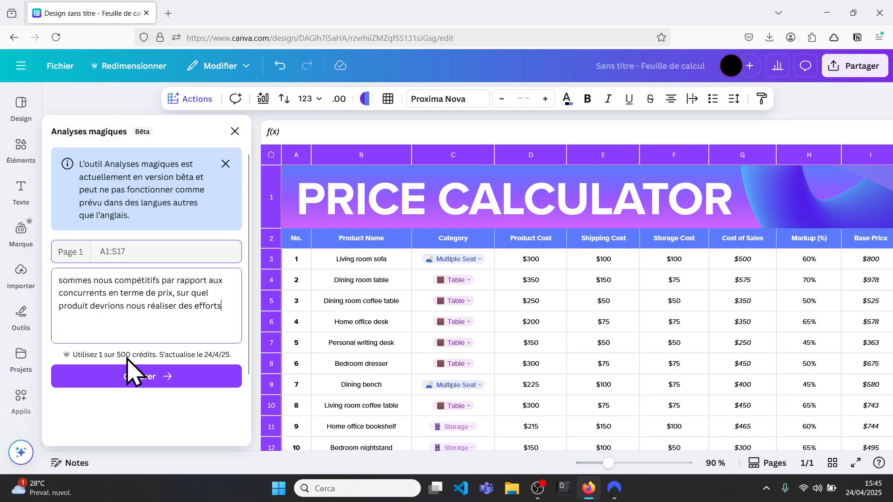
pyautogui.click(148, 392)
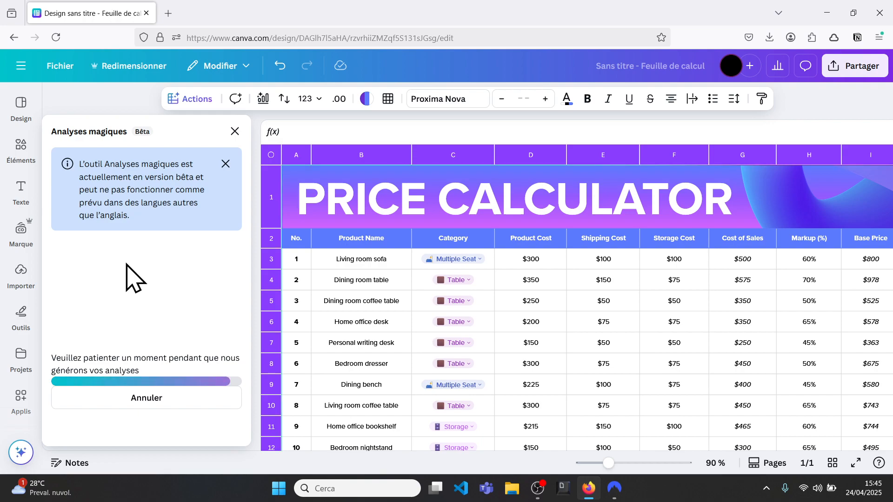
# Review the sheet's pricing columns from Product Cost through to Competitor Price and Price Difference.
pyautogui.click(530, 256)
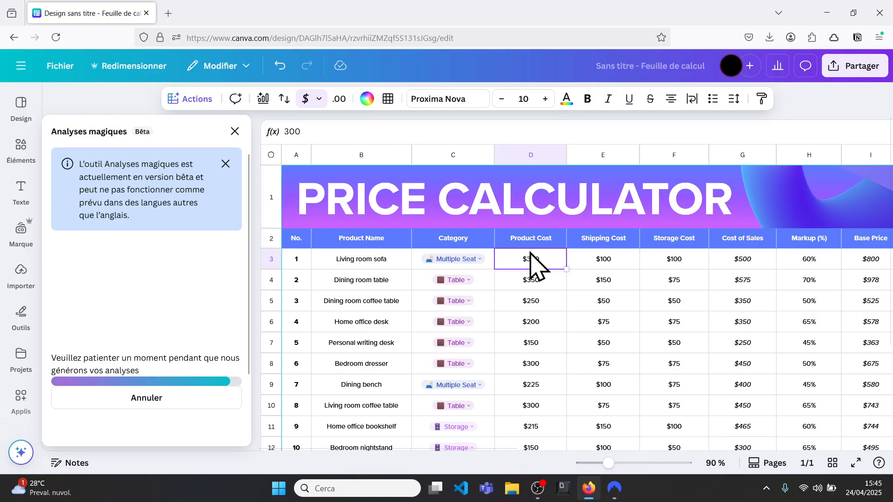
pyautogui.click(566, 270)
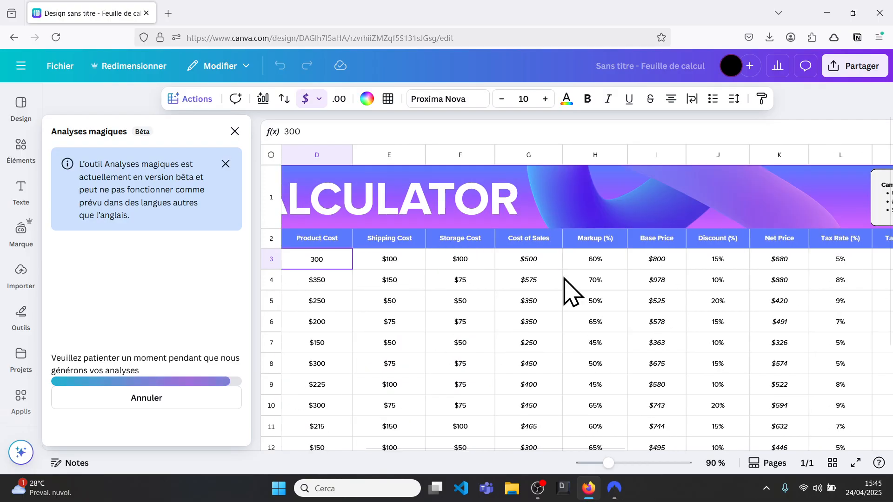
pyautogui.hscroll(5, 632, 325)
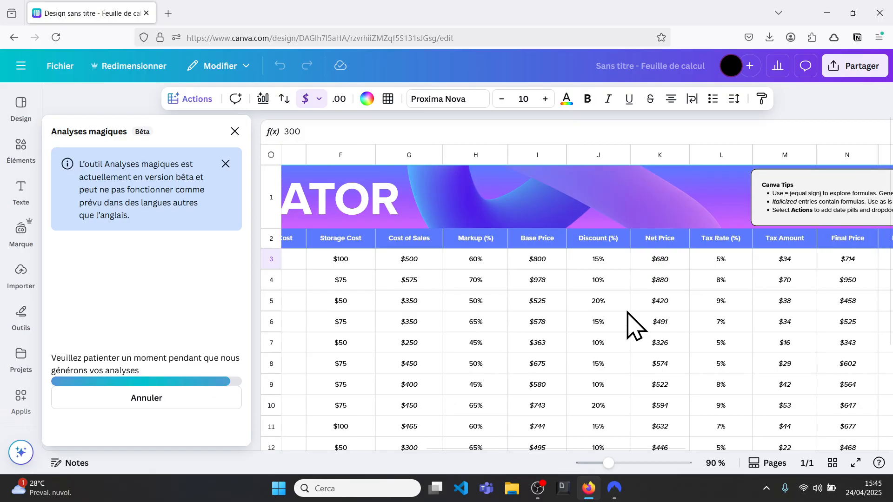
pyautogui.hscroll(-2, 638, 368)
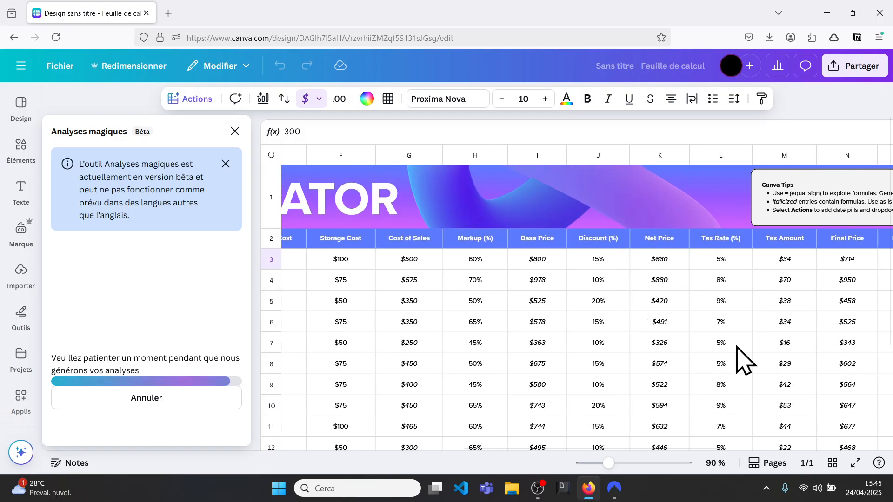
pyautogui.hscroll(5, 737, 359)
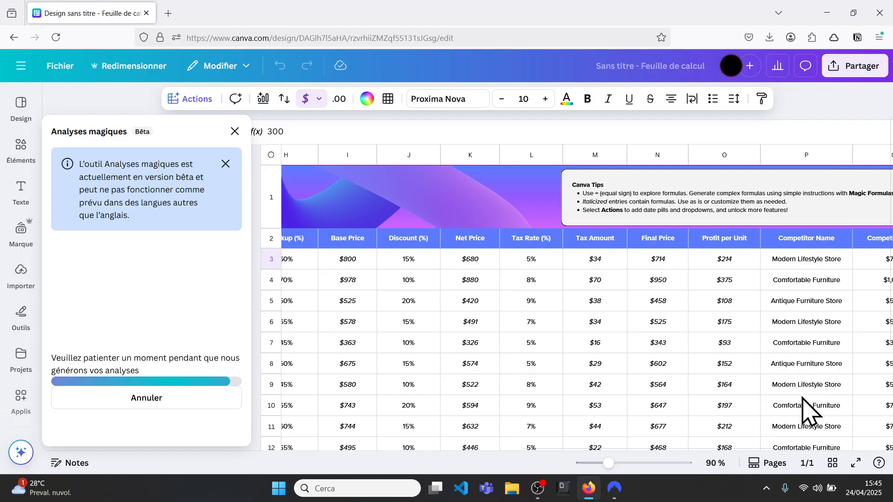
pyautogui.hscroll(3, 781, 381)
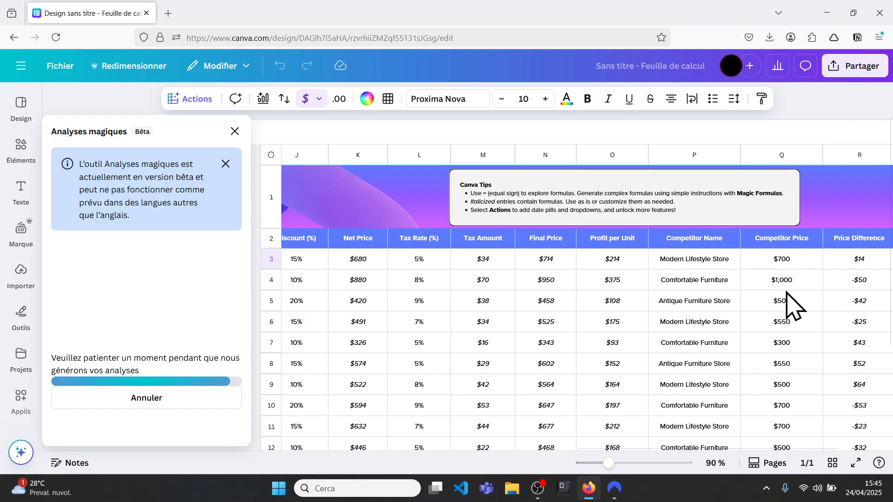
pyautogui.hscroll(3, 814, 358)
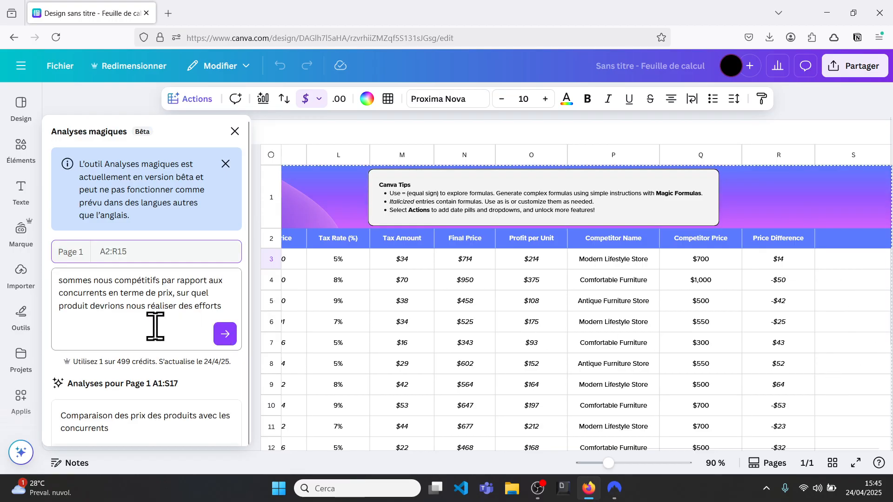
# Insert the generated chart comparing product prices with competitors into the sheet and enlarge it to span columns L to P.
pyautogui.scroll(-4, 156, 325)
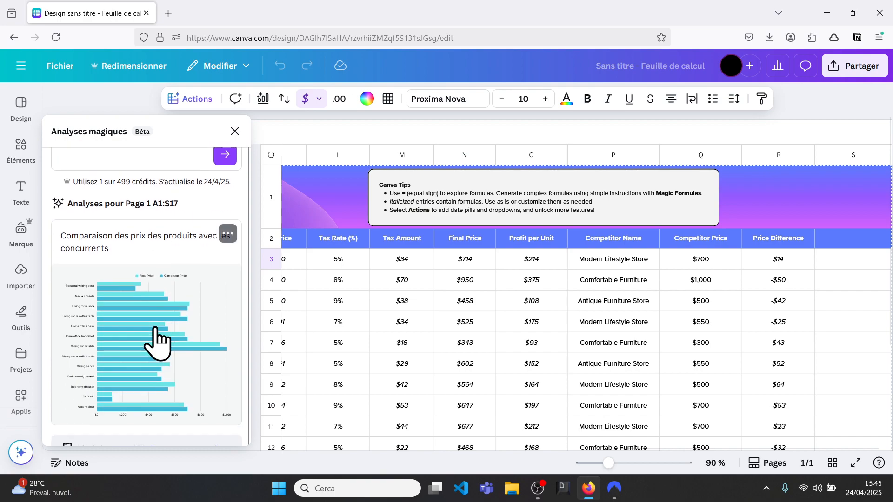
pyautogui.scroll(-1, 157, 339)
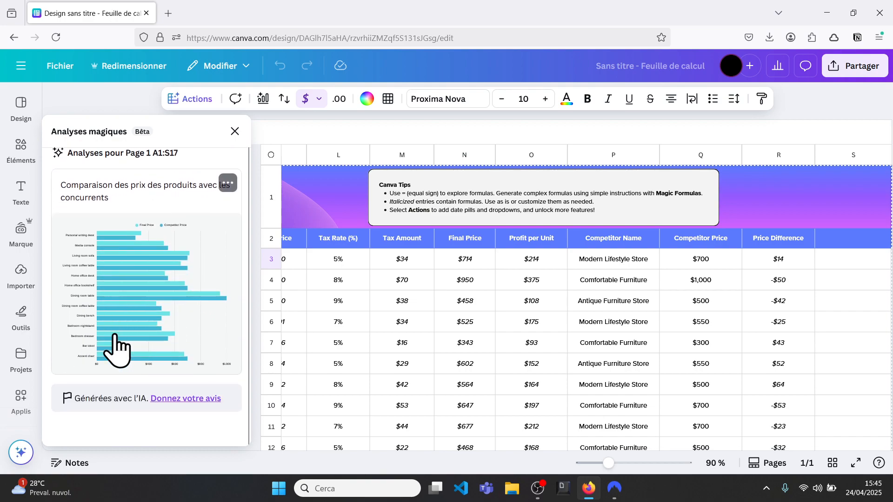
pyautogui.scroll(-2, 144, 279)
pyautogui.scroll(1, 145, 274)
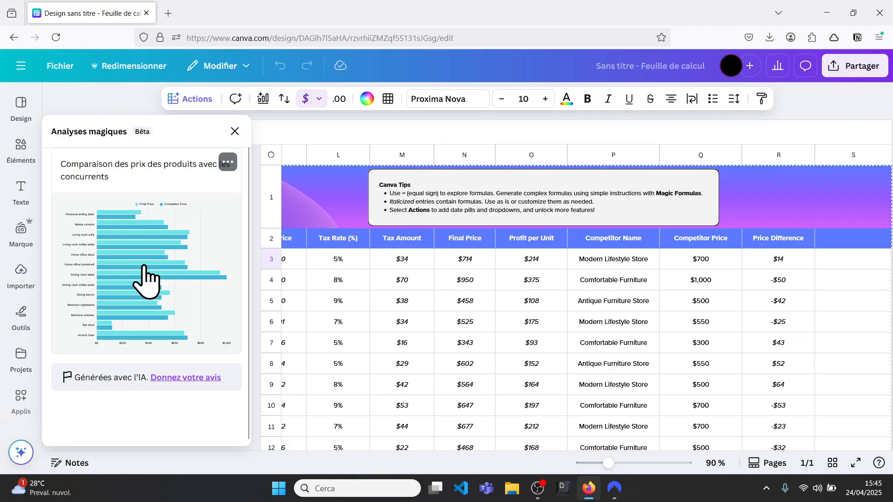
pyautogui.click(144, 276)
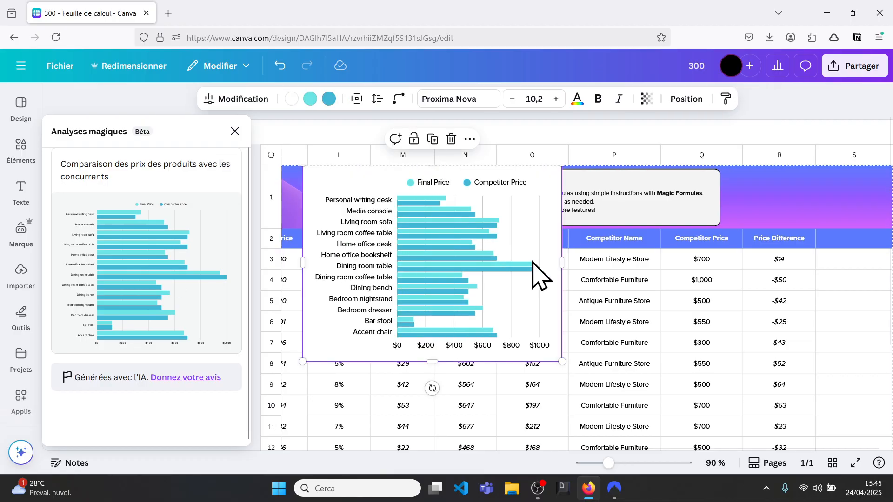
pyautogui.moveTo(562, 362); pyautogui.dragTo(673, 414)
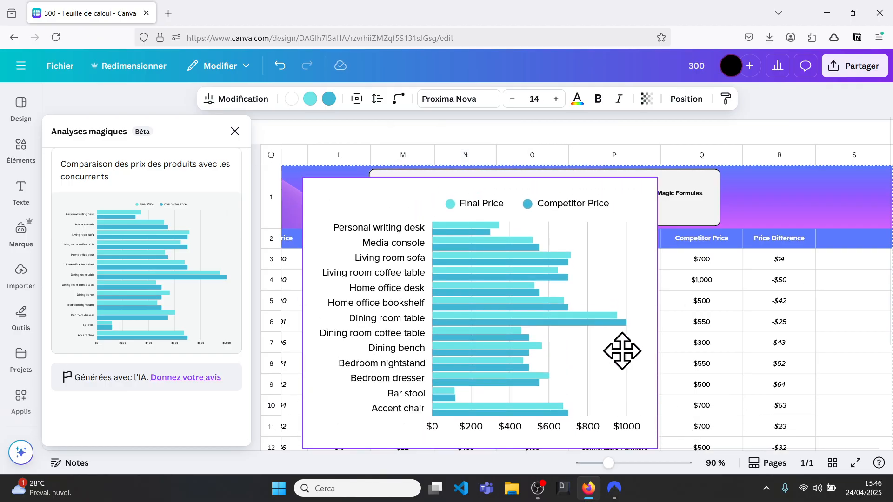
pyautogui.moveTo(622, 349); pyautogui.dragTo(622, 349)
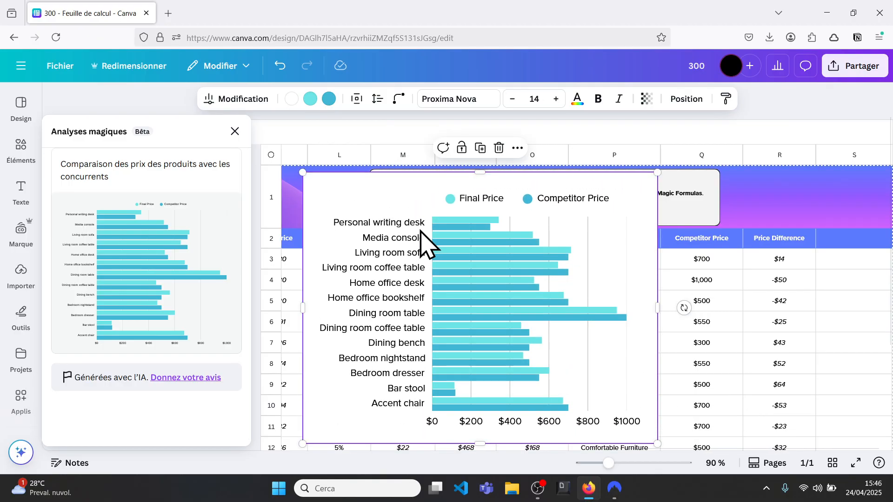
# Close the Analyses magiques tool and delete the price comparison chart from the sheet.
pyautogui.moveTo(437, 222)
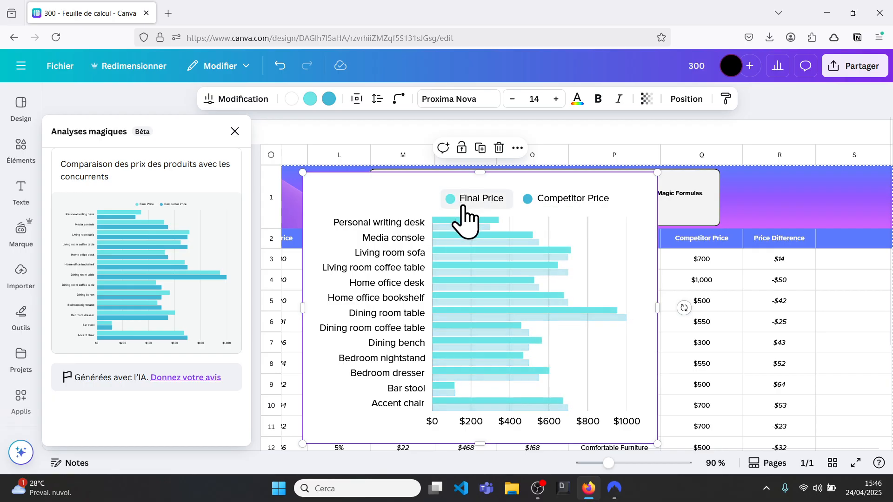
pyautogui.moveTo(487, 228)
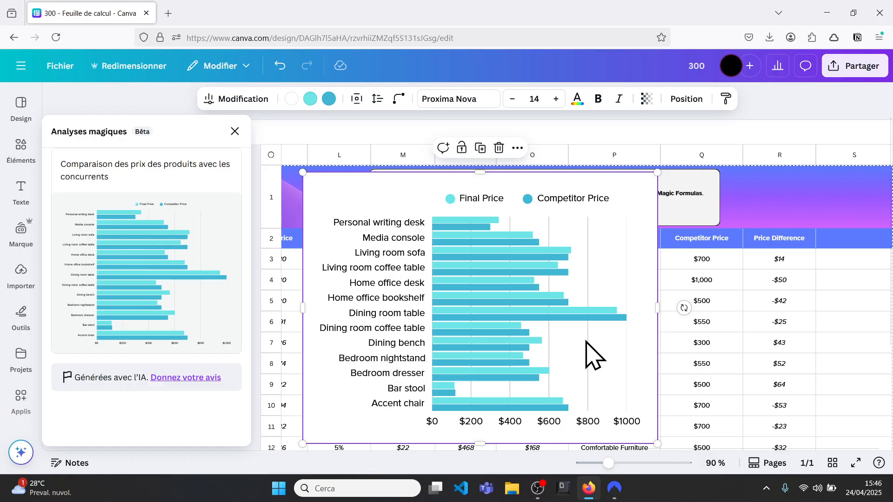
pyautogui.scroll(5, 191, 140)
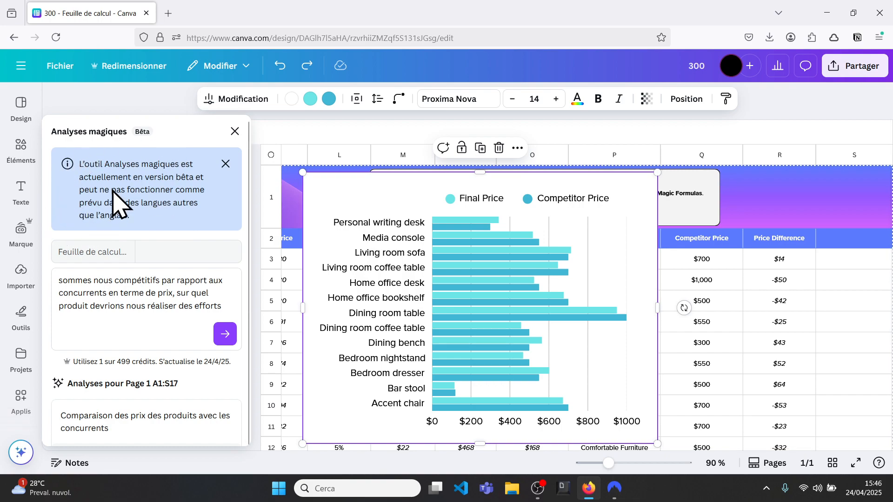
pyautogui.click(235, 131)
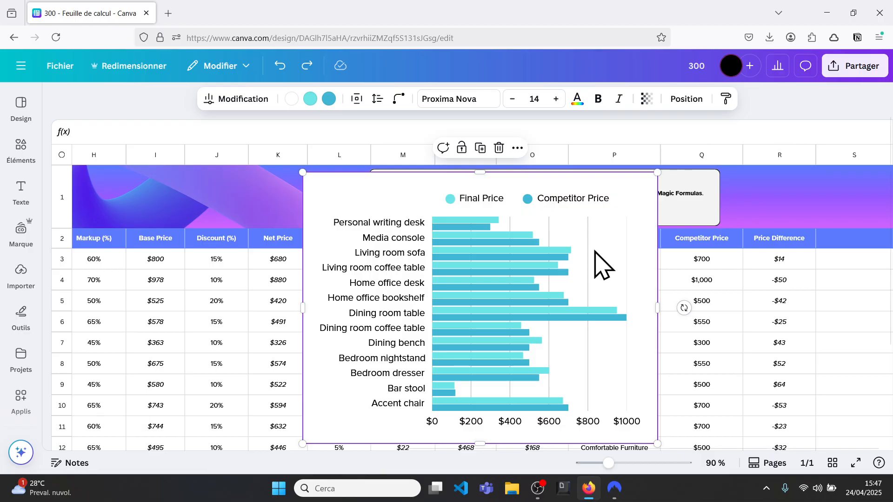
pyautogui.press('Delete')
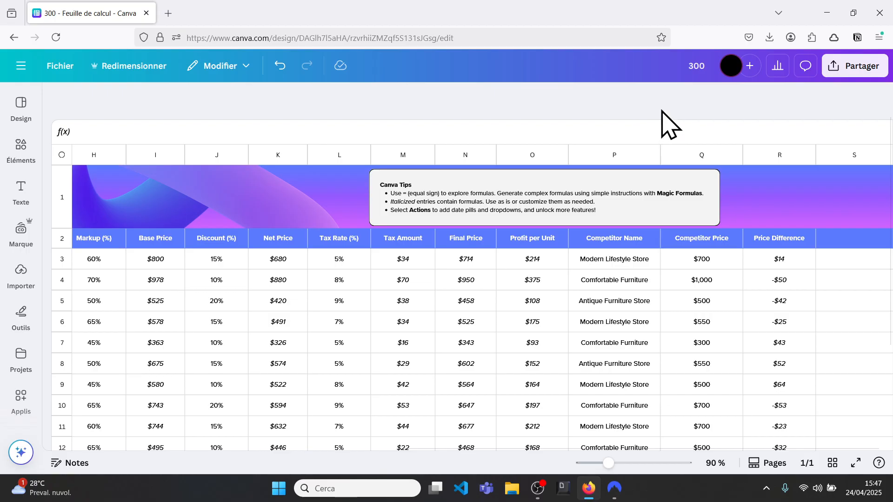